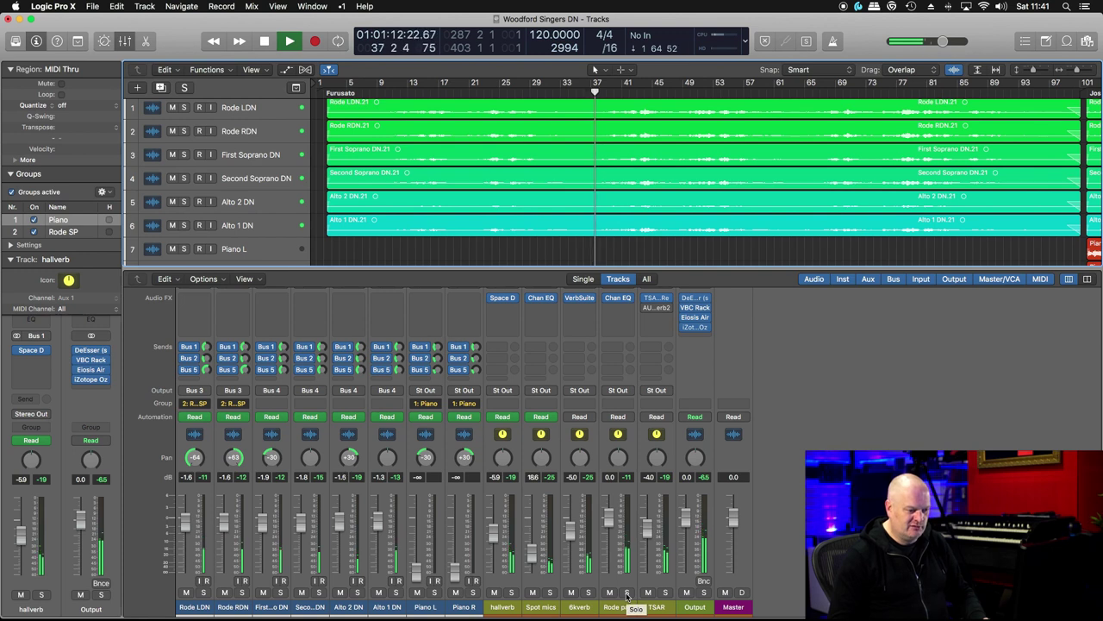
Audition the Rode pair bus in solo, then the Spot mics bus, and restore the full mix.
left_click(627, 593)
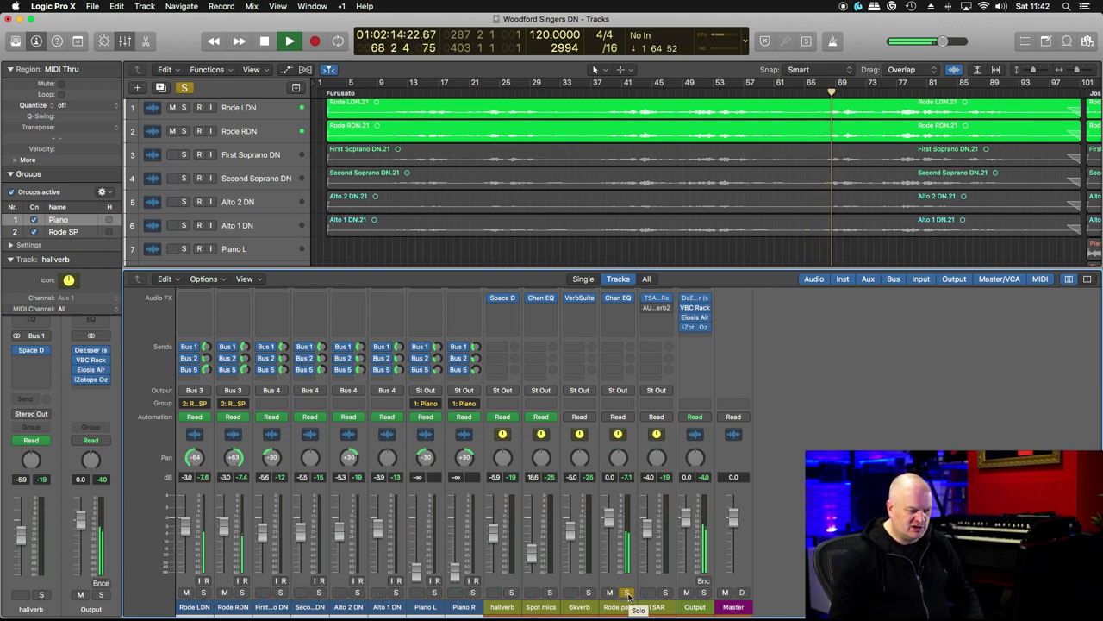
left_click(548, 593)
left_click(549, 593)
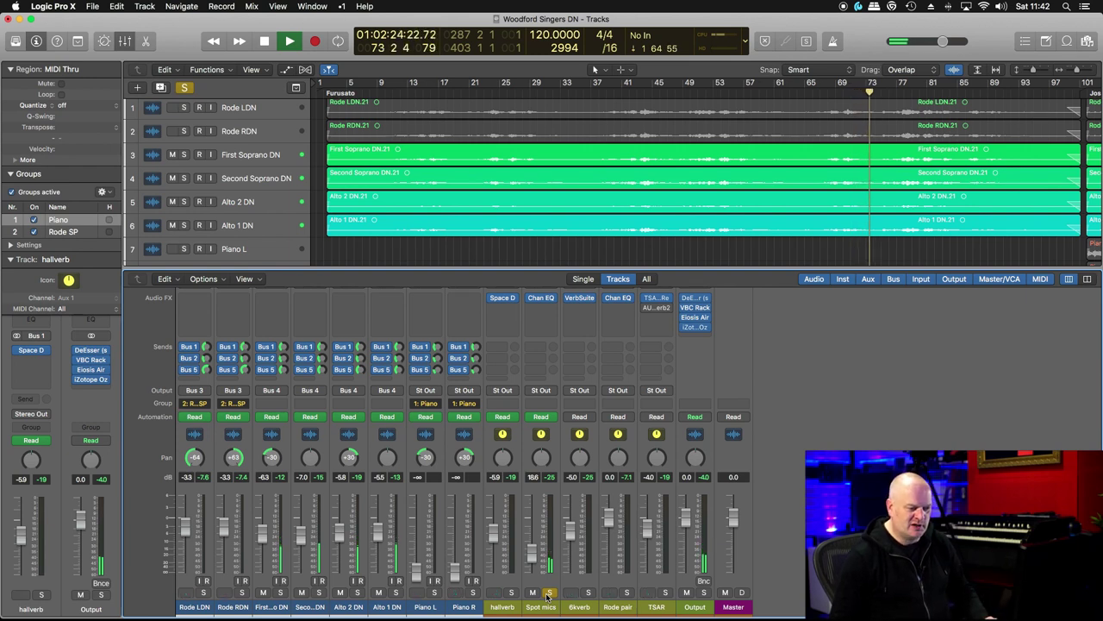
left_click(548, 593)
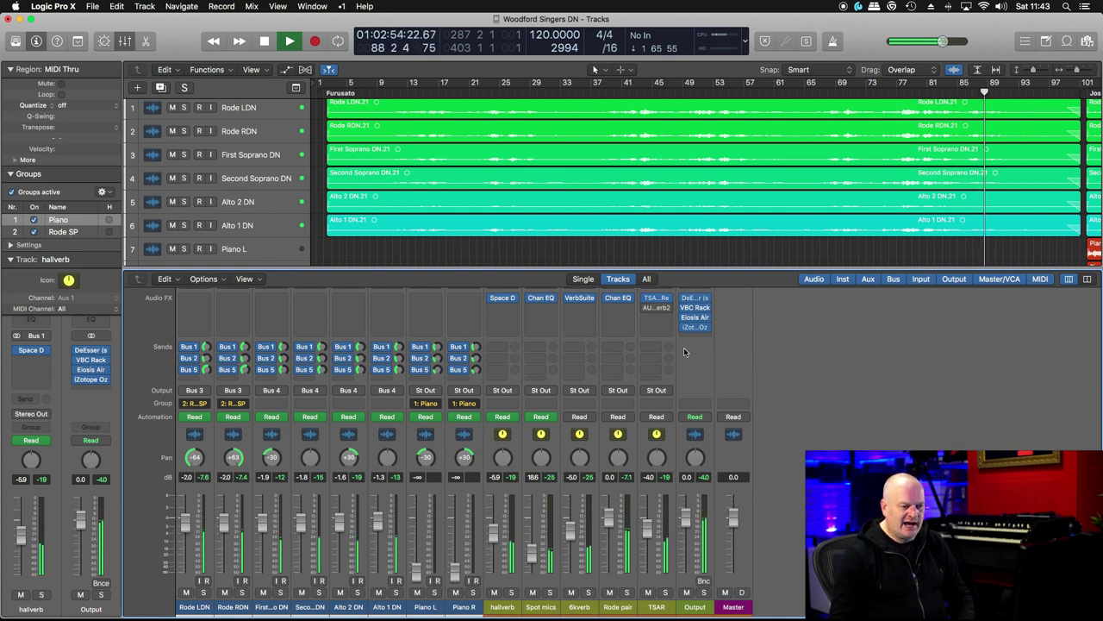
Inspect the DeEsser and VBC Rack plug-ins on the Output channel, closing each one after viewing.
left_click(697, 303)
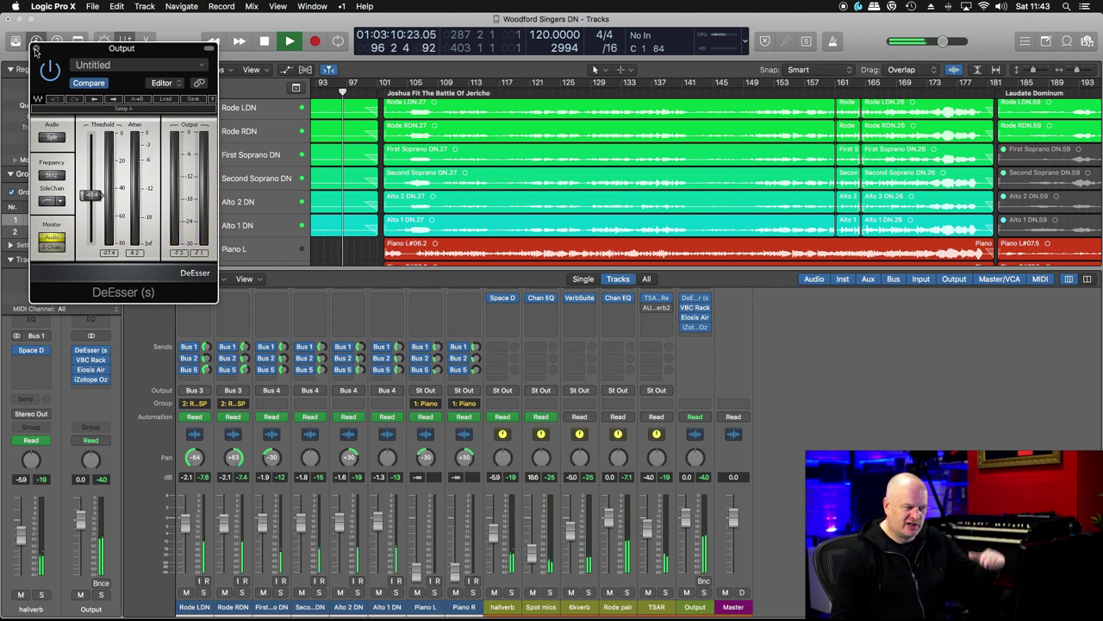
left_click(36, 49)
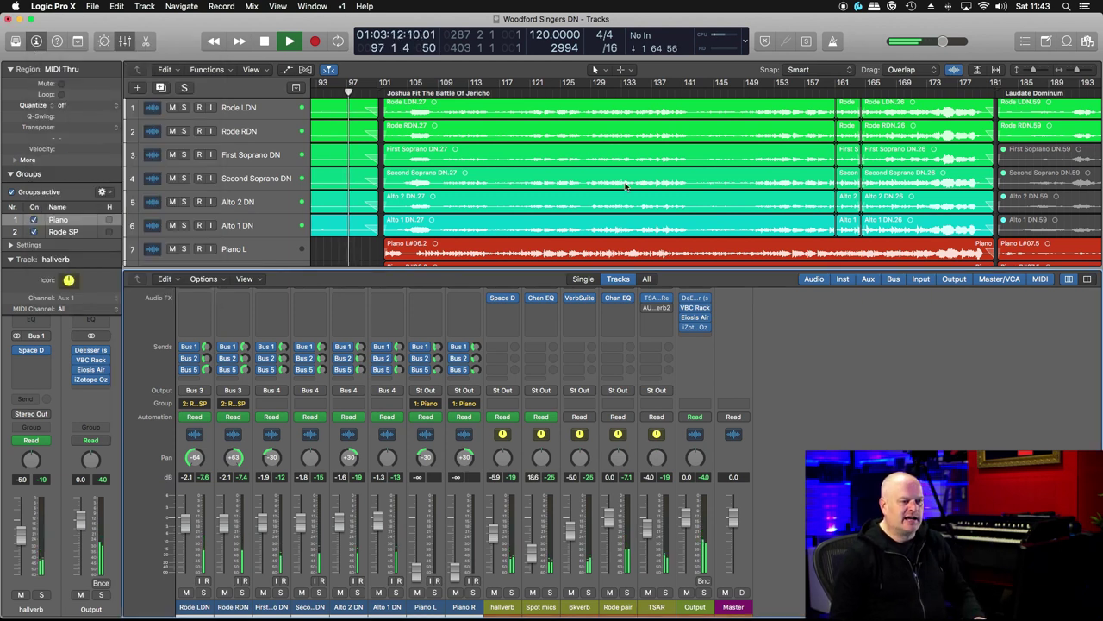
left_click(697, 310)
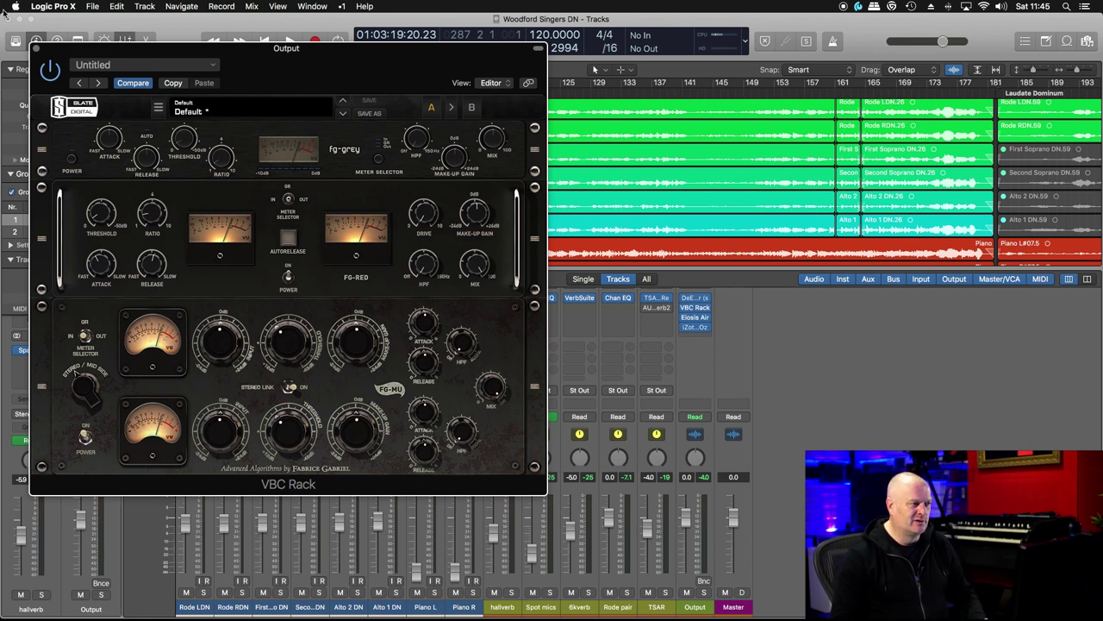
left_click(35, 50)
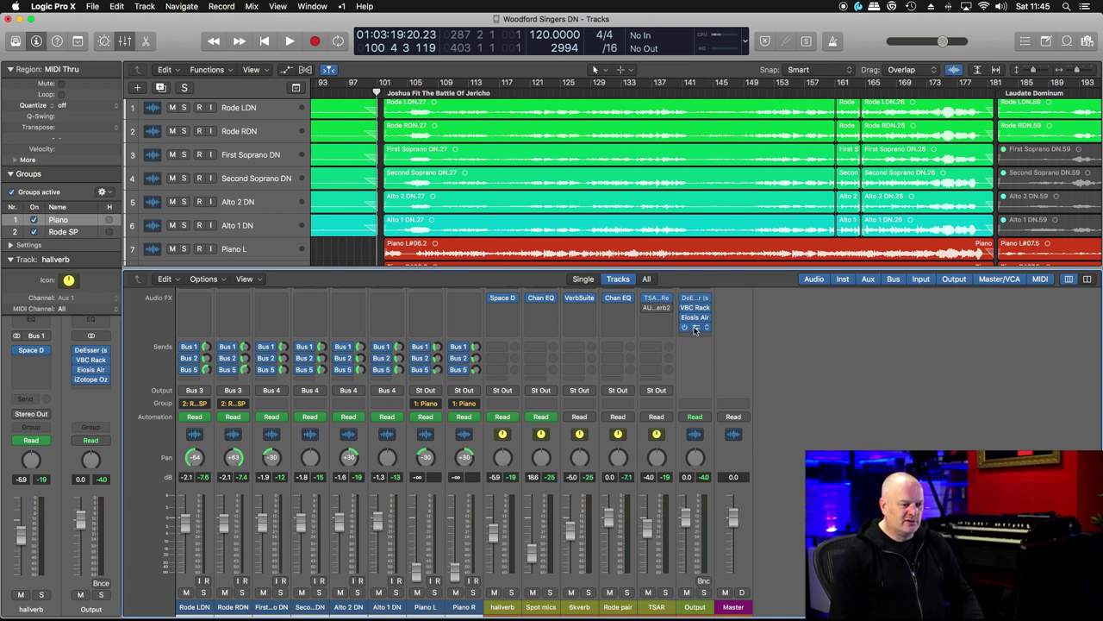
Examine the Output channel's iZotope Ozone 7 Maximizer, Equalizer band 4 and Dynamic EQ settings.
left_click(696, 328)
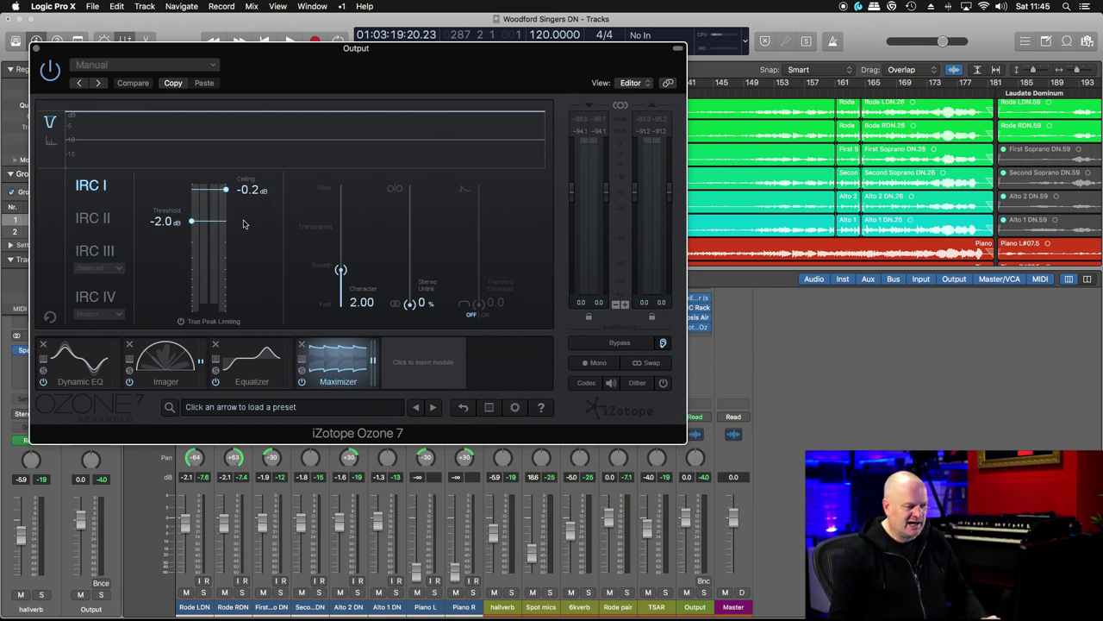
left_click(240, 358)
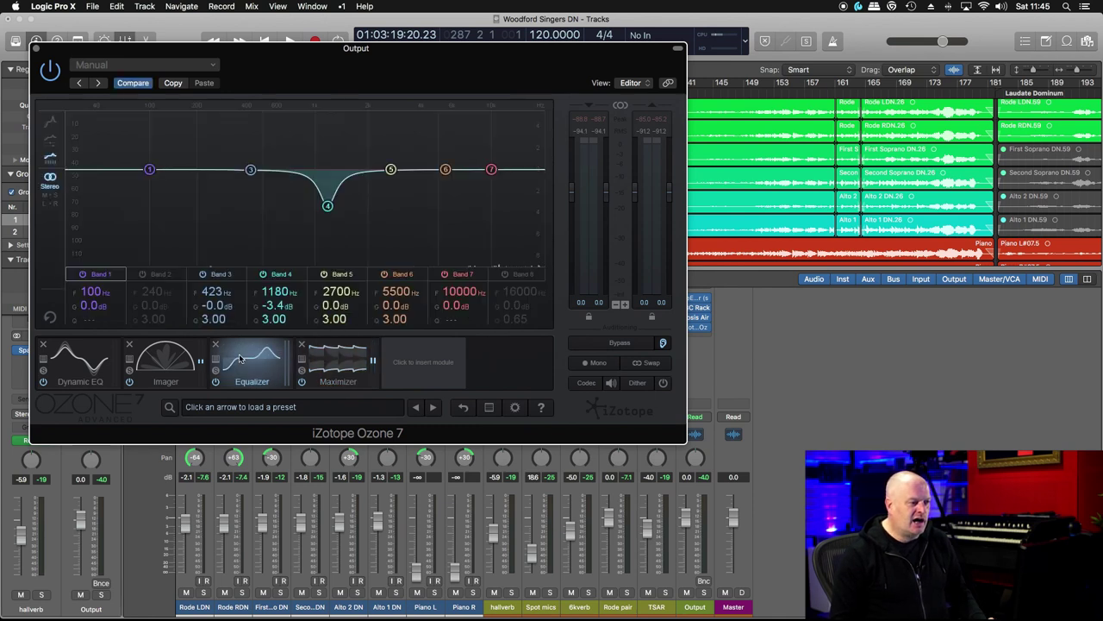
left_click(327, 206)
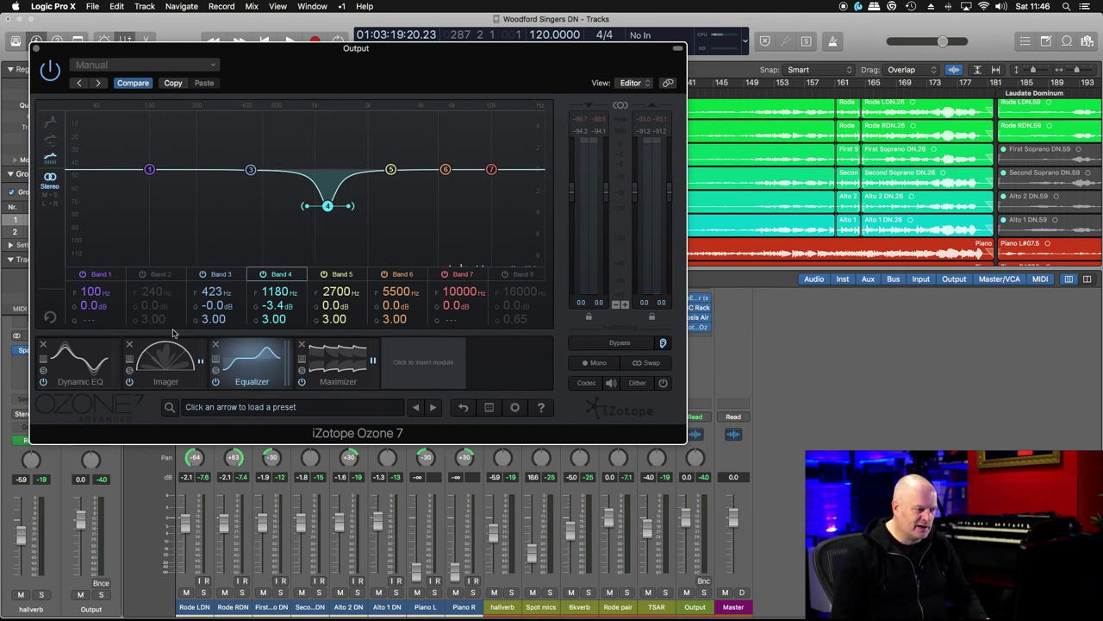
left_click(93, 366)
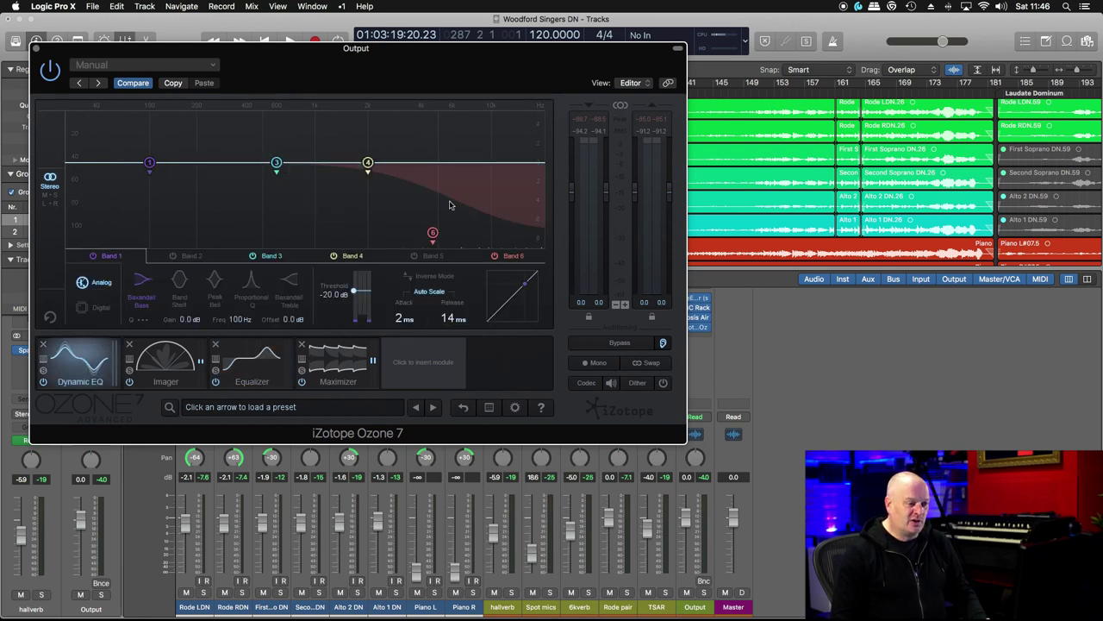
Play Furusato from about bar 69 and watch Ozone's Dynamic EQ and Imager respond to the audio.
left_click_drag(452, 66, 615, 179)
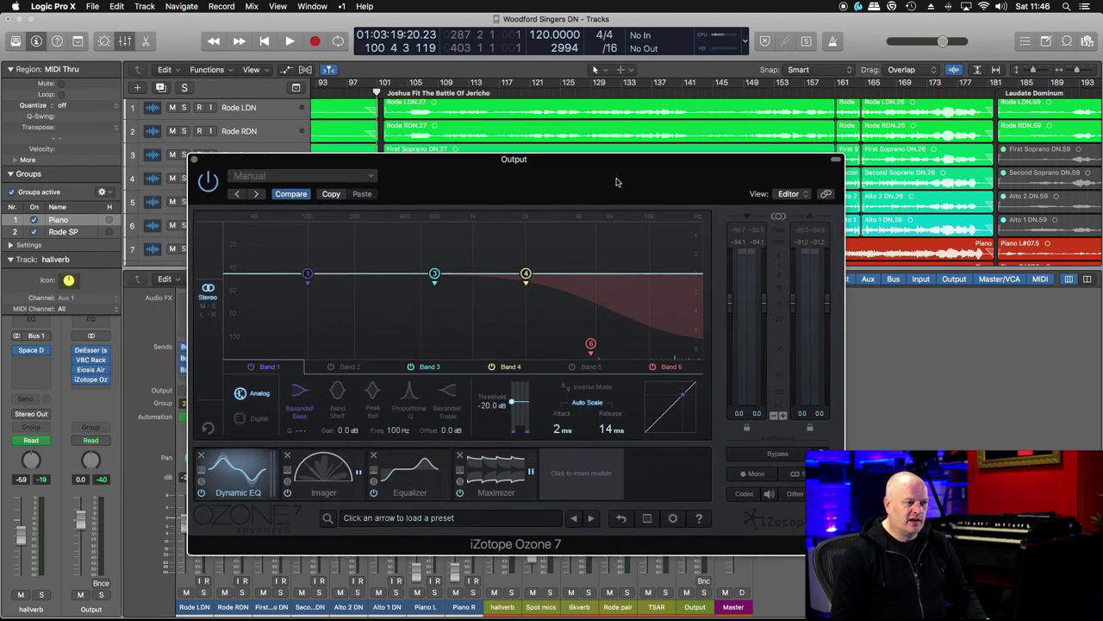
scroll(483, 138, "up", 3)
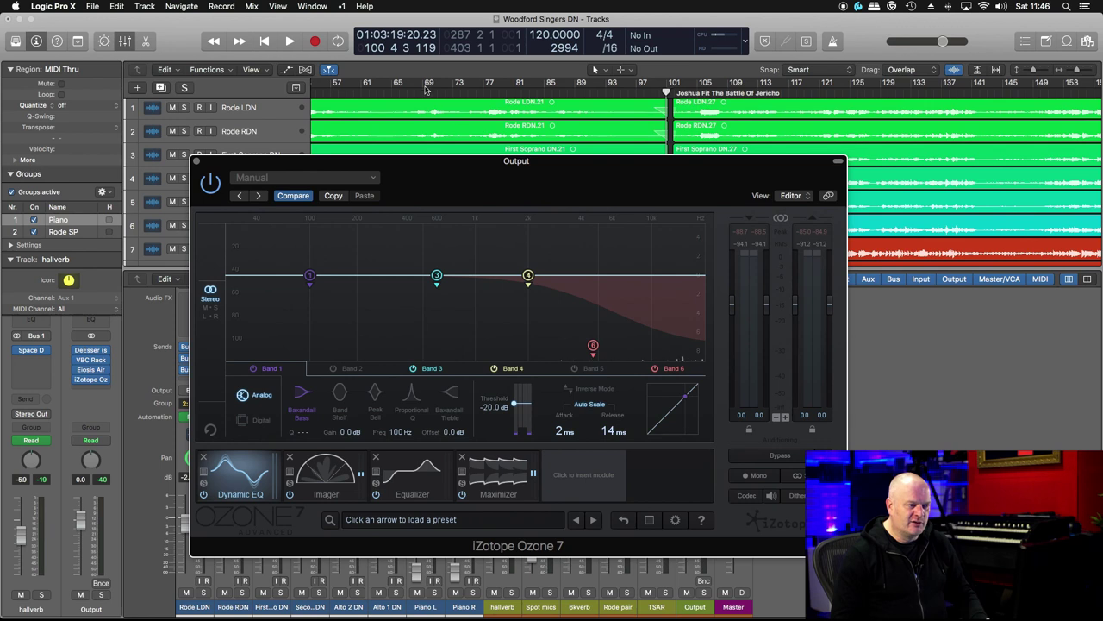
left_click(425, 90)
key("space")
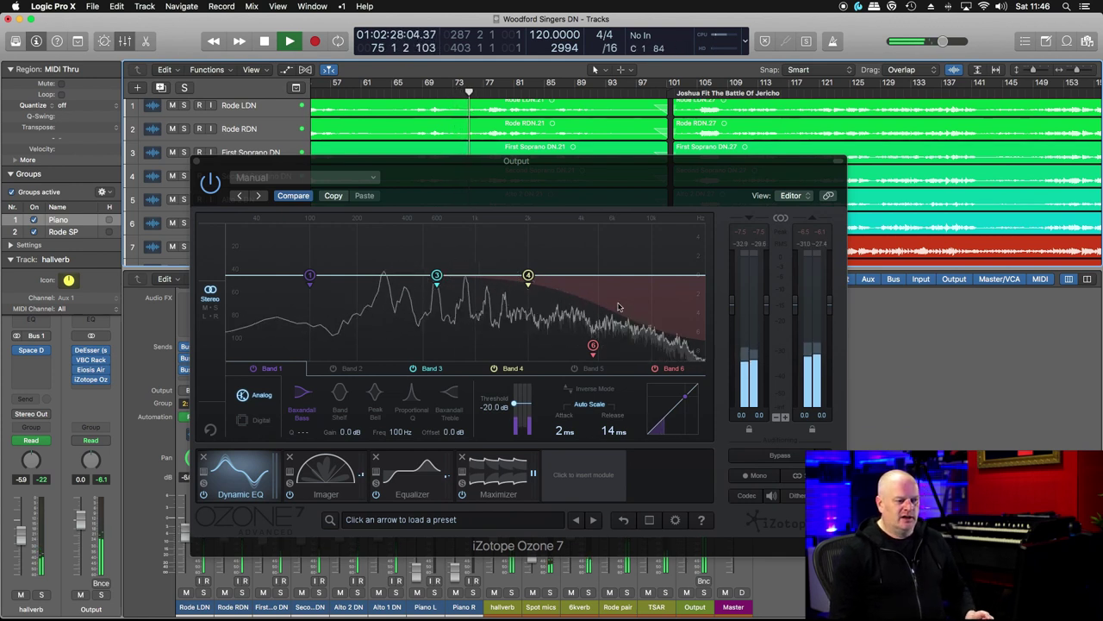
left_click(326, 474)
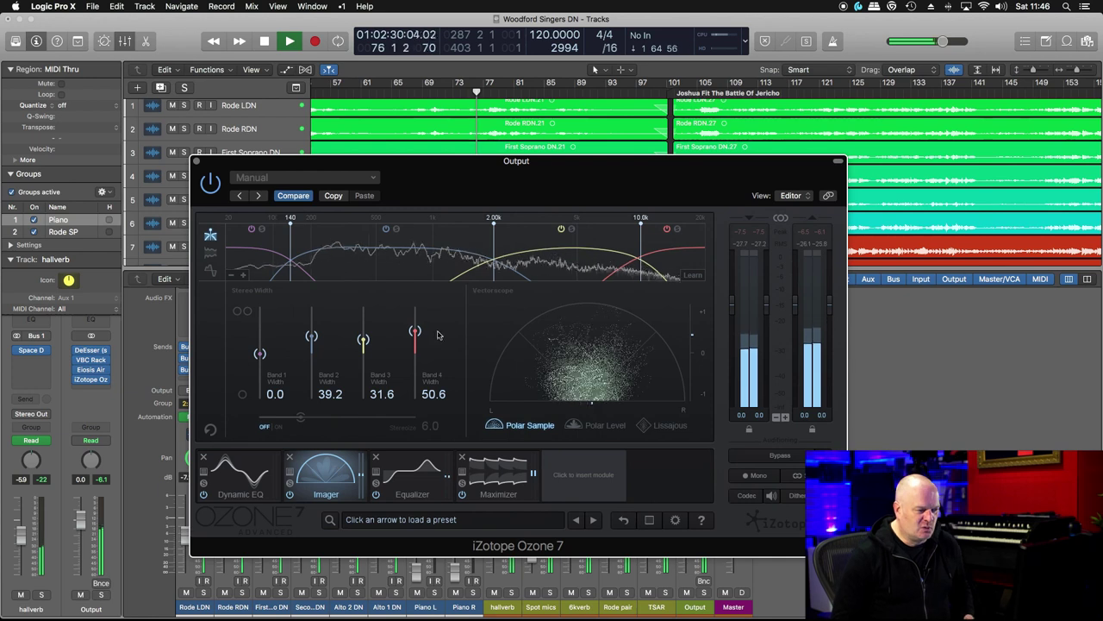
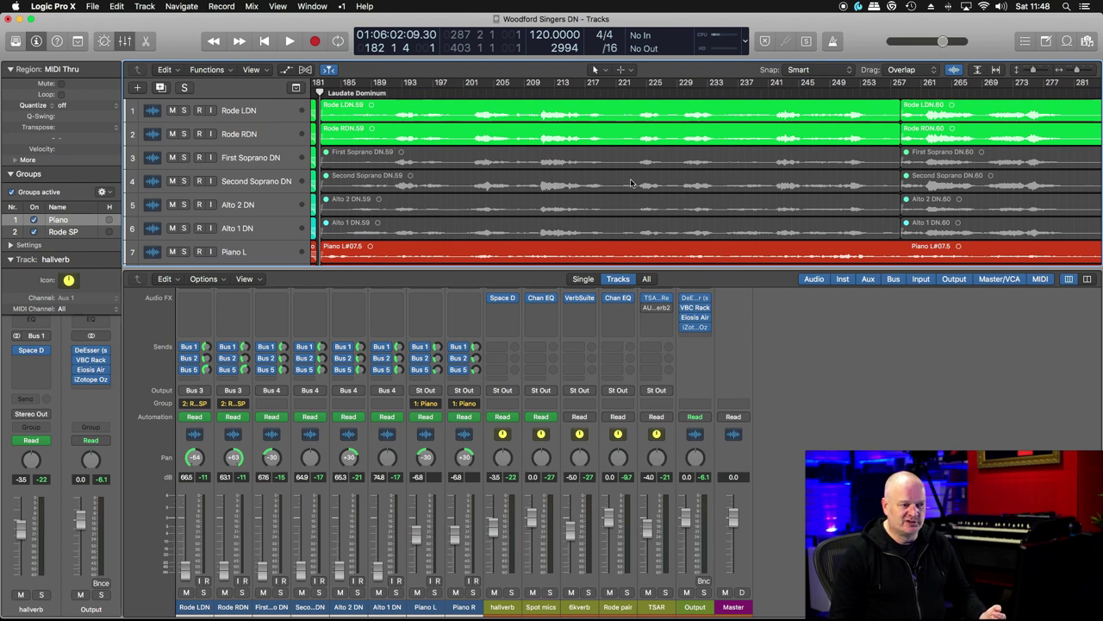
Play Laudate Dominum from its start, auditioning the Rode LDN and Rode RDN tracks in solo before stopping playback.
scroll(630, 178, "down", 2)
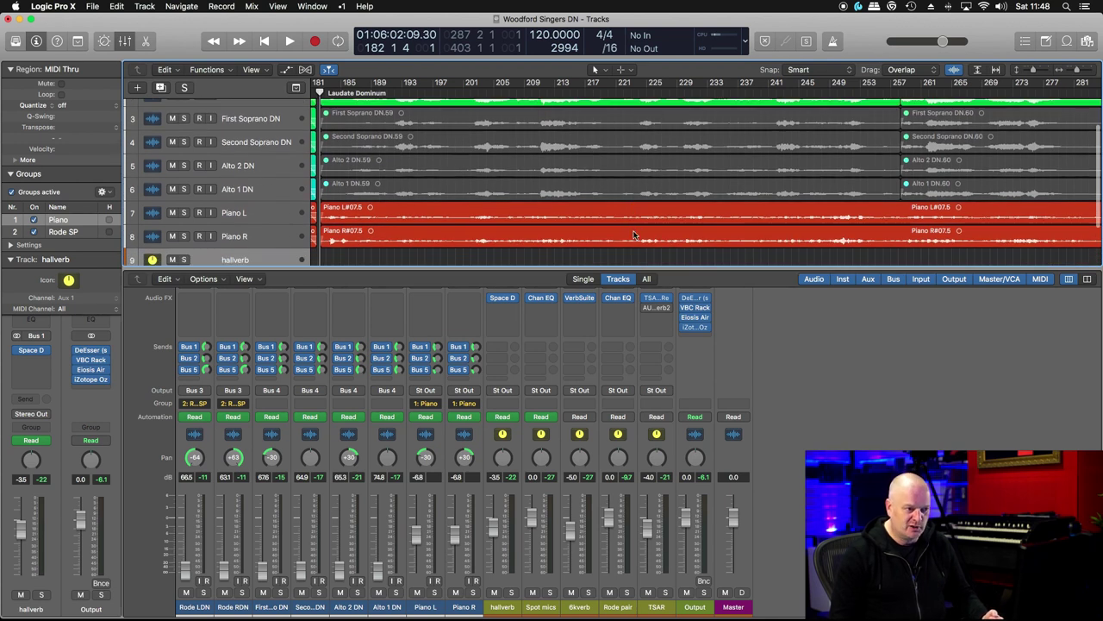
scroll(644, 185, "up", 2)
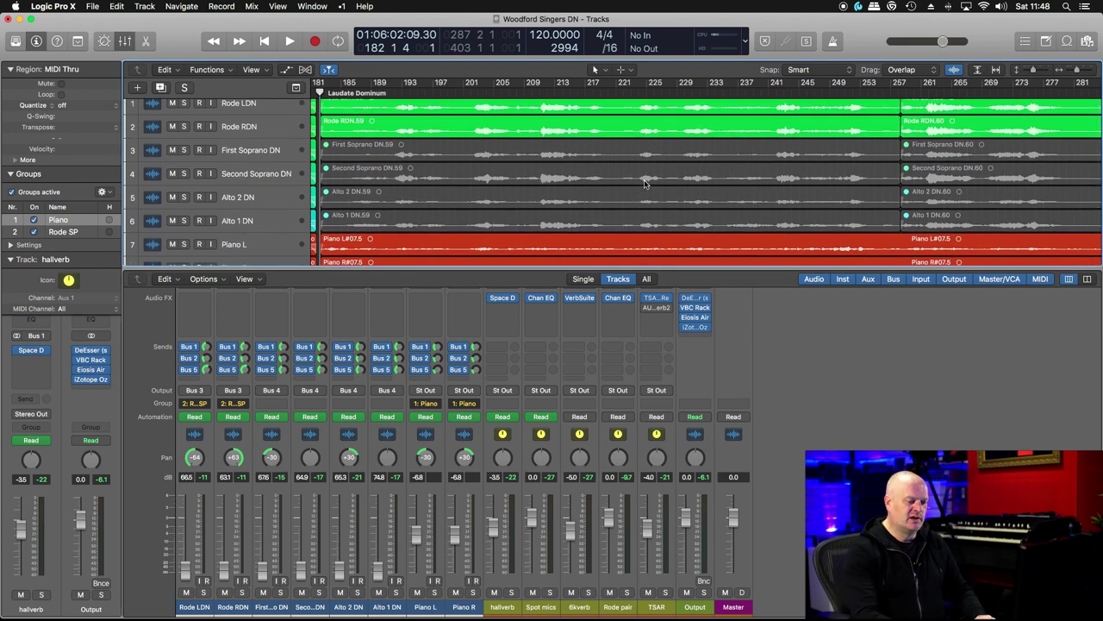
key("space")
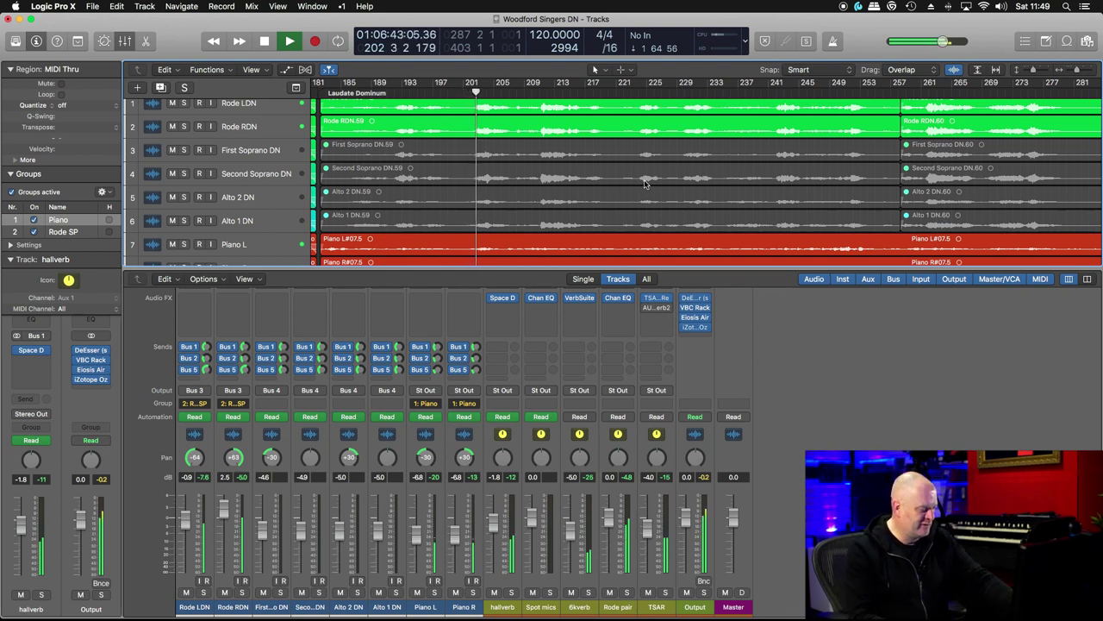
key("s")
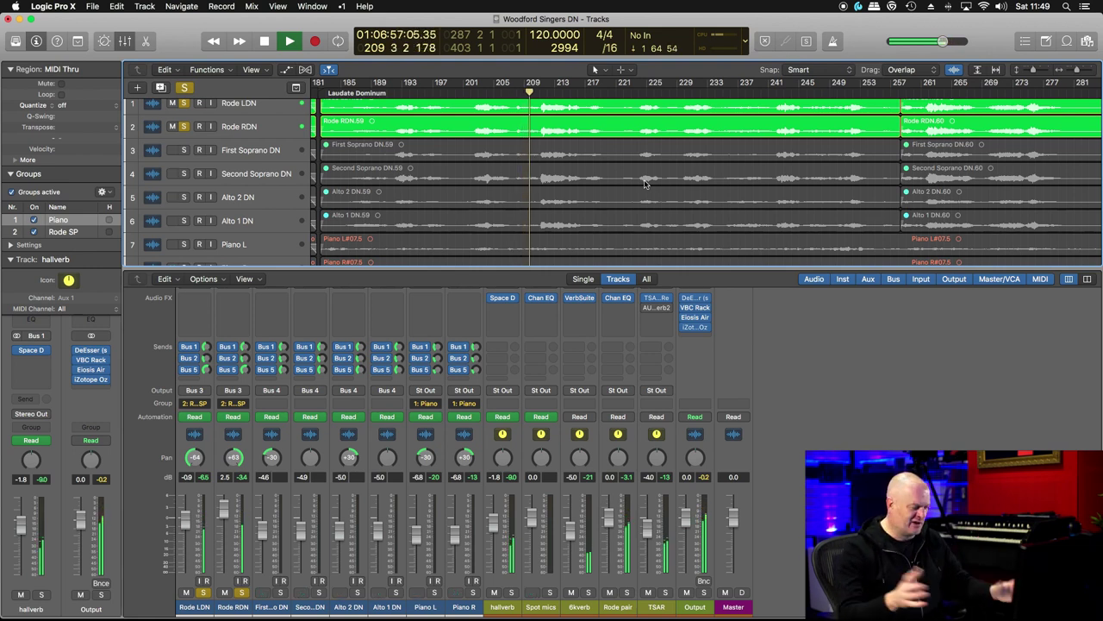
key("s")
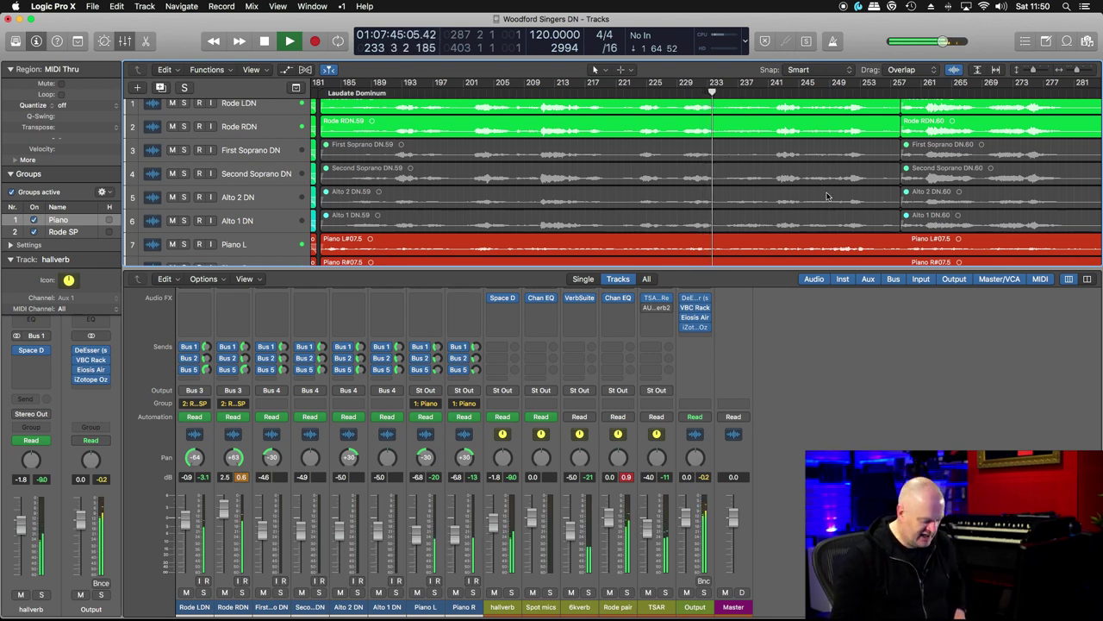
key("space")
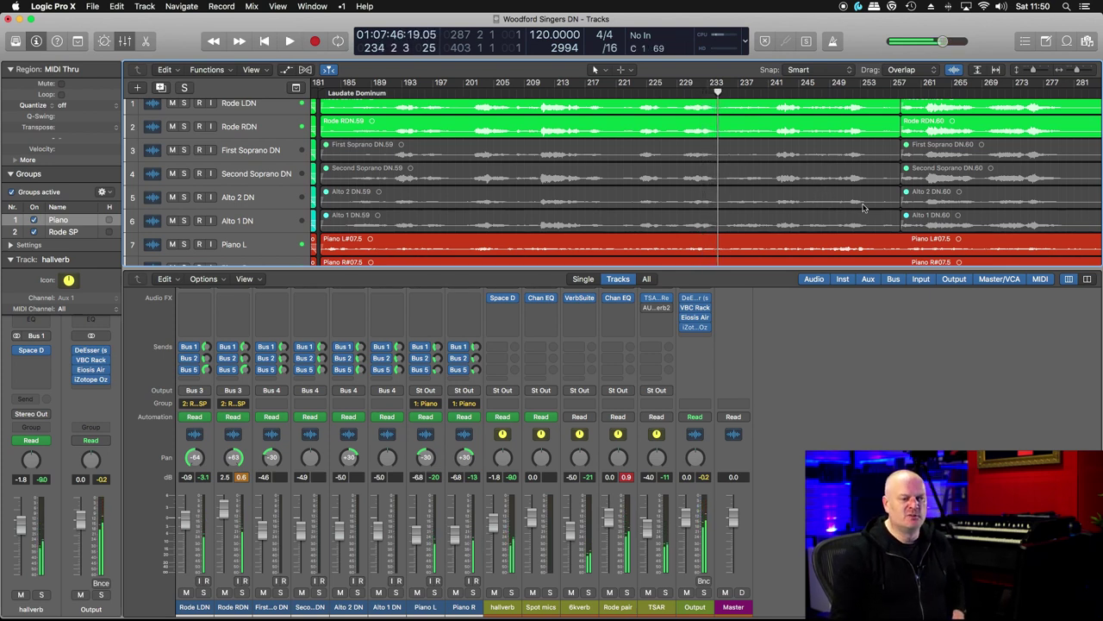
Play Joshua Fit The Battle Of Jericho from its start.
scroll(706, 170, "left", 15)
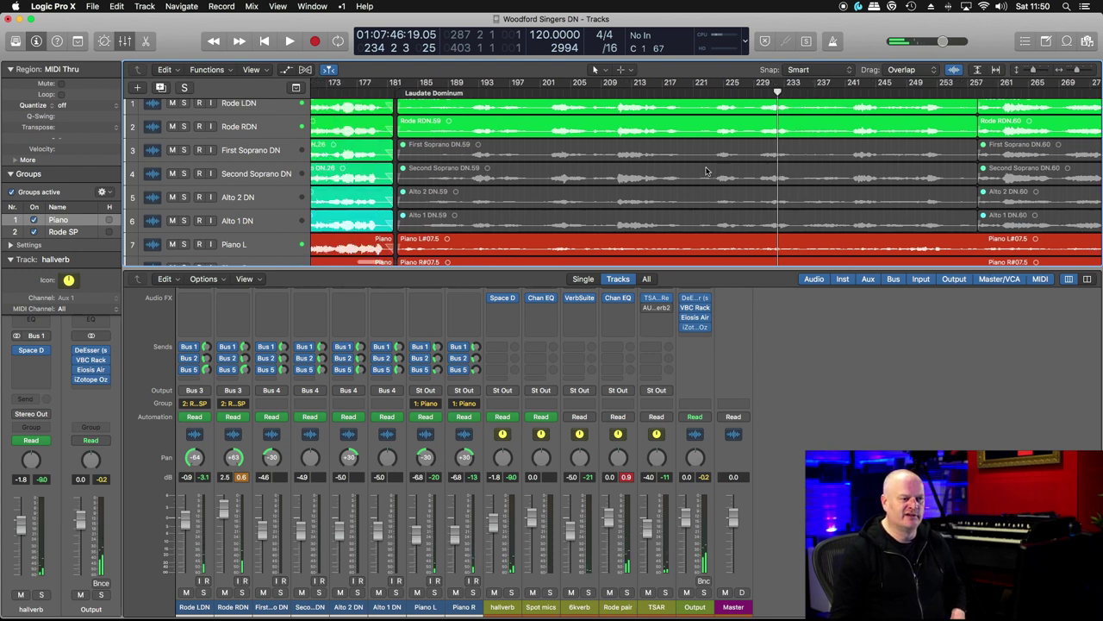
scroll(706, 170, "right", 2)
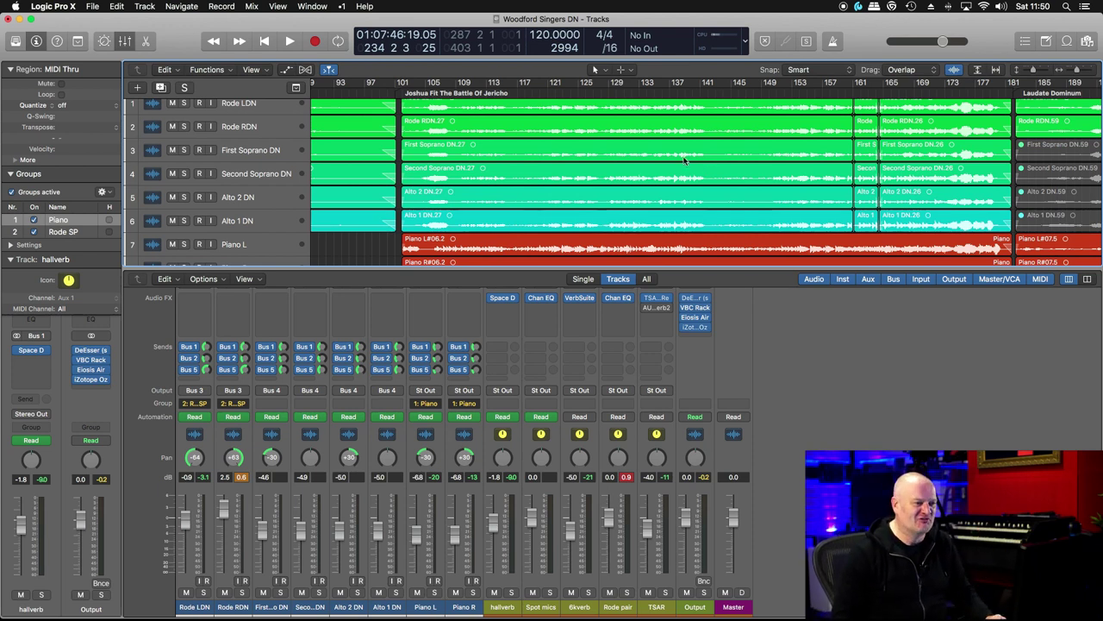
left_click(402, 91)
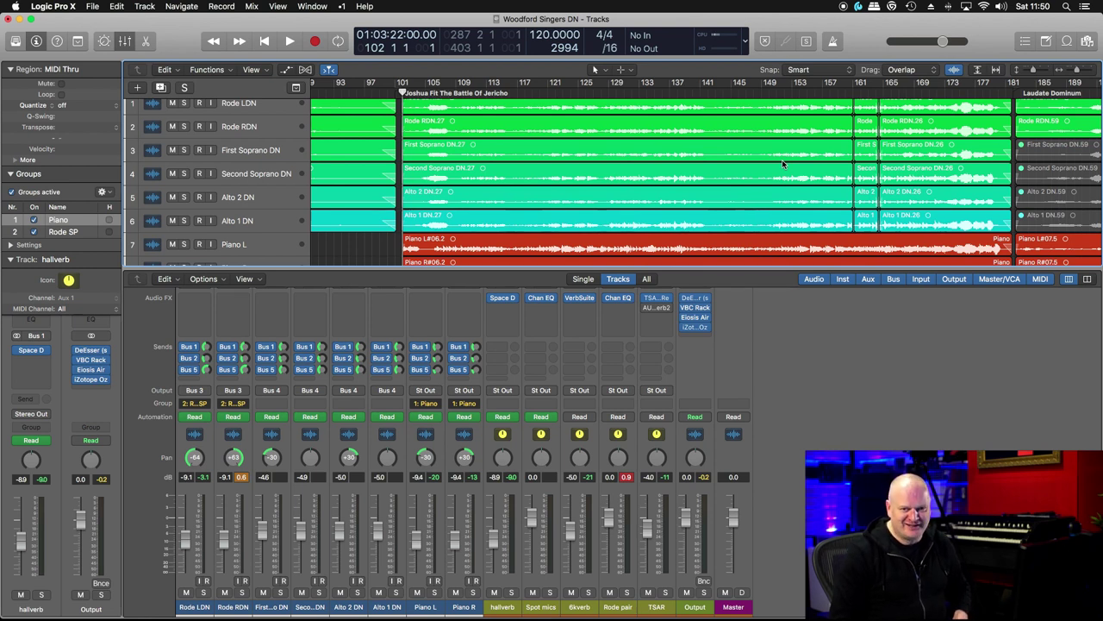
key("space")
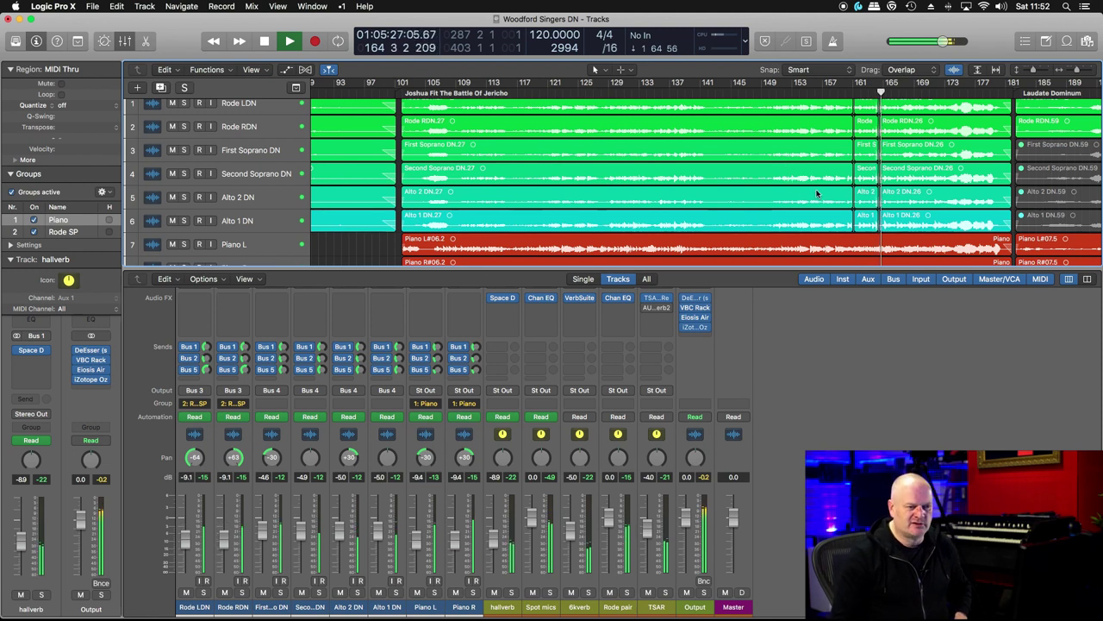
Continue playback from just before the Hail Holy Queen marker.
scroll(801, 193, "right", 15)
scroll(864, 195, "right", 4)
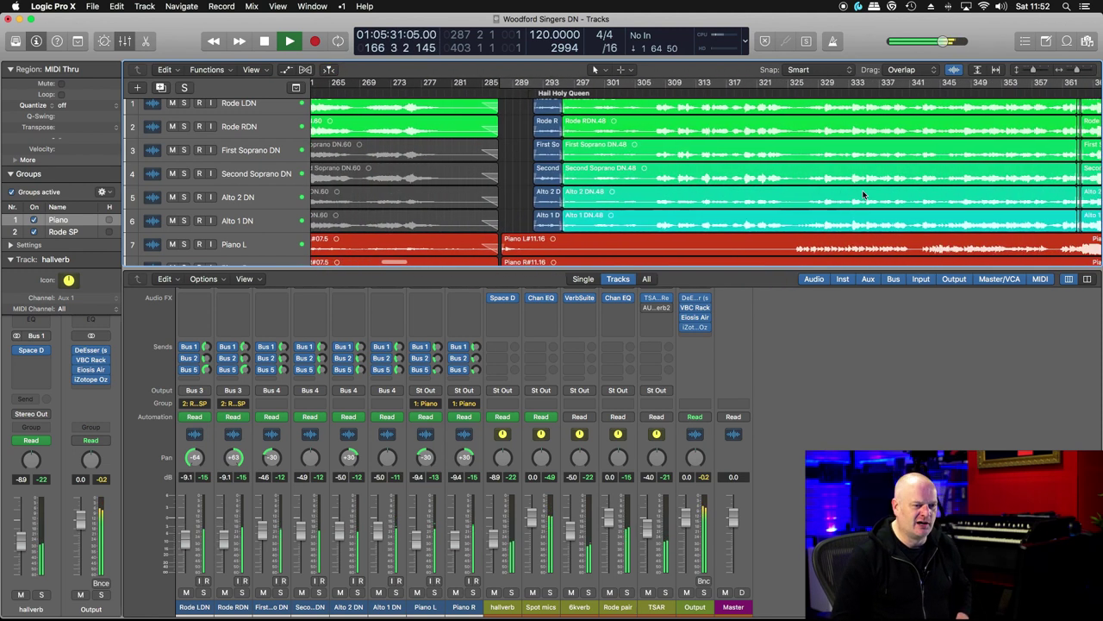
scroll(864, 195, "right", 3)
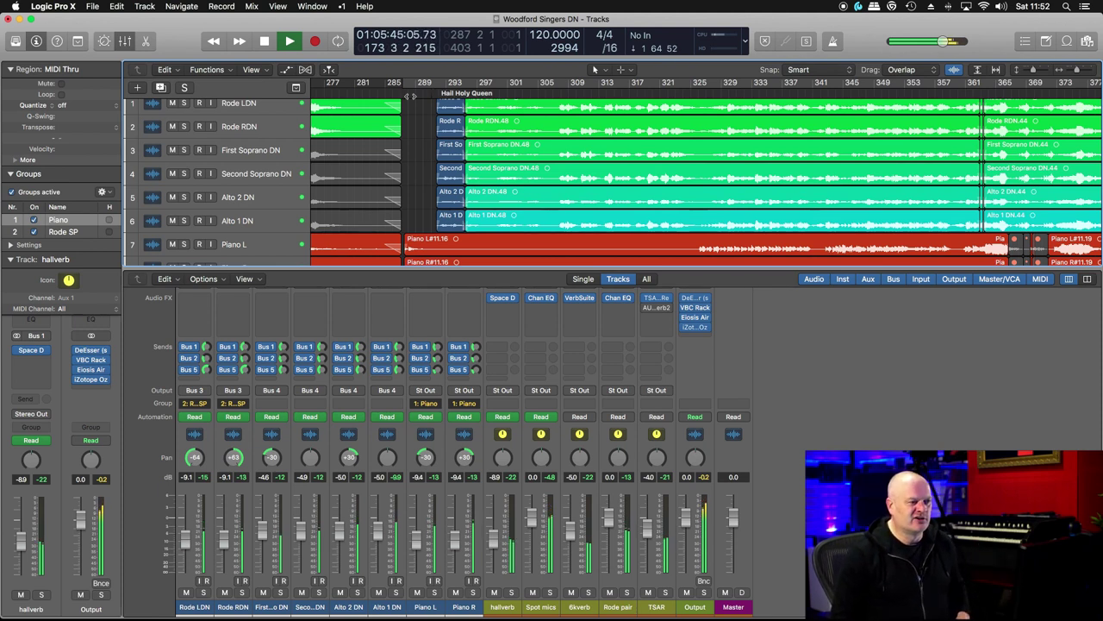
key("alt+super+Left")
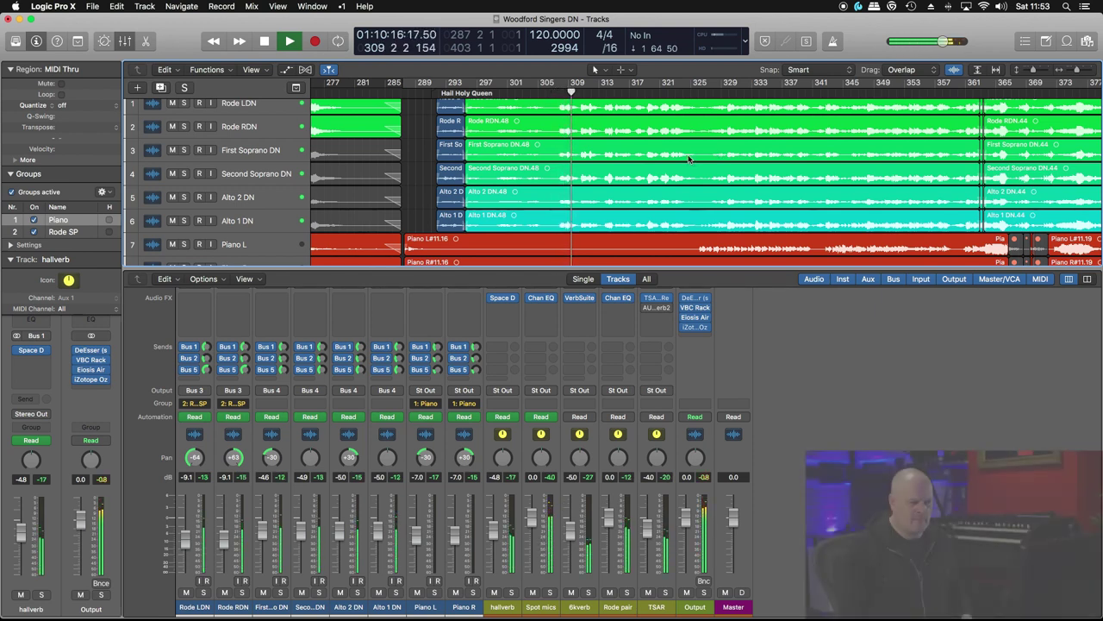
Inspect the Space Designer reverb on the hallverb channel, audition that channel in solo, and close the plug-in.
left_click(505, 298)
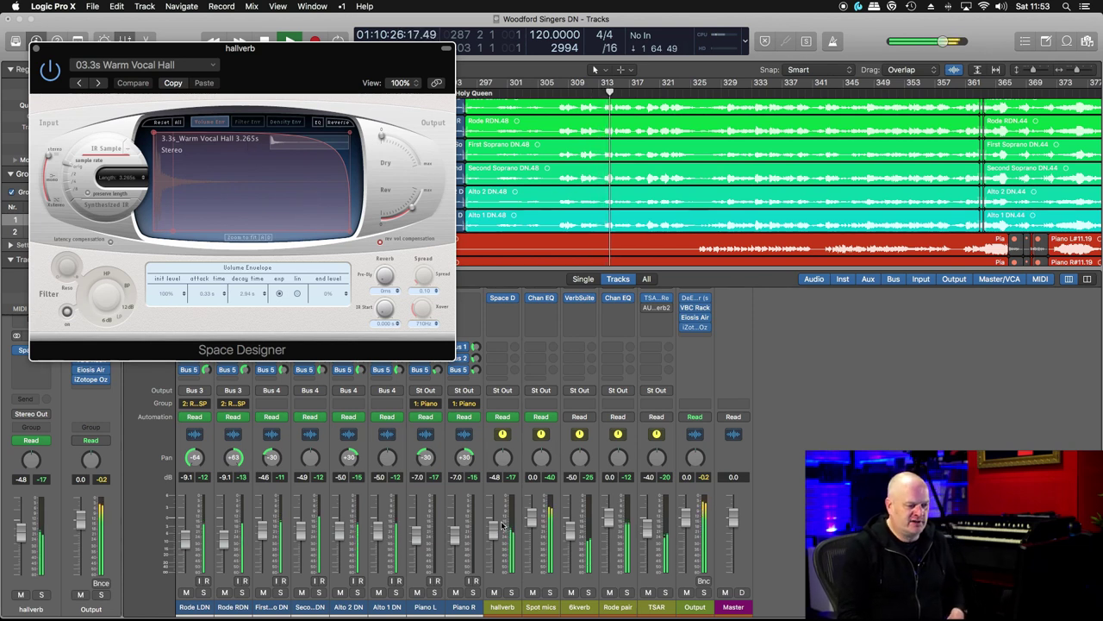
left_click(511, 592)
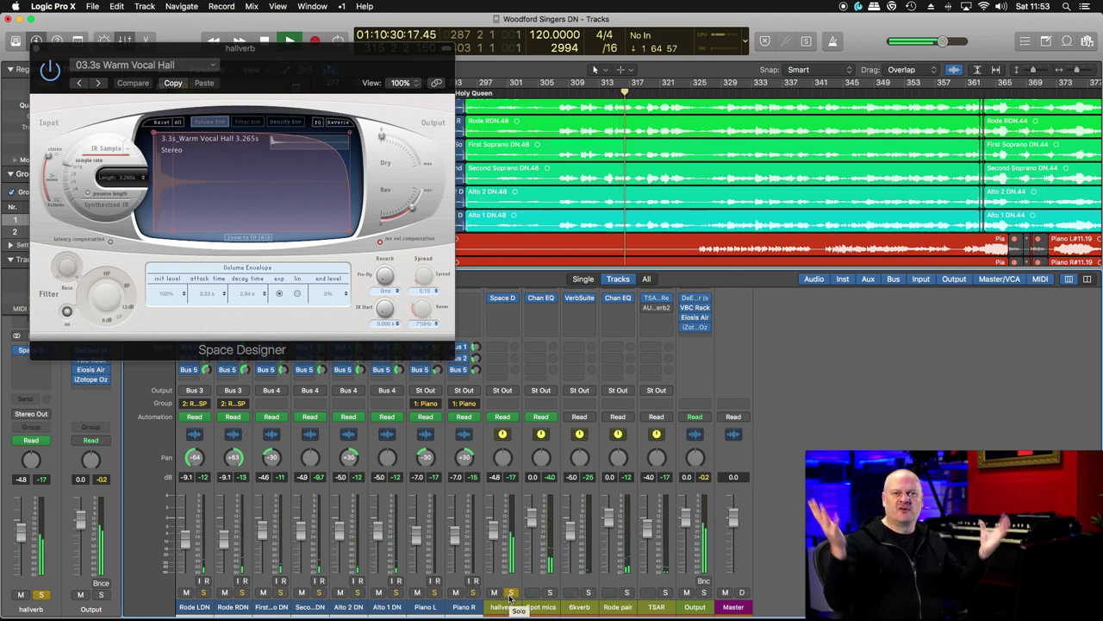
left_click(511, 592)
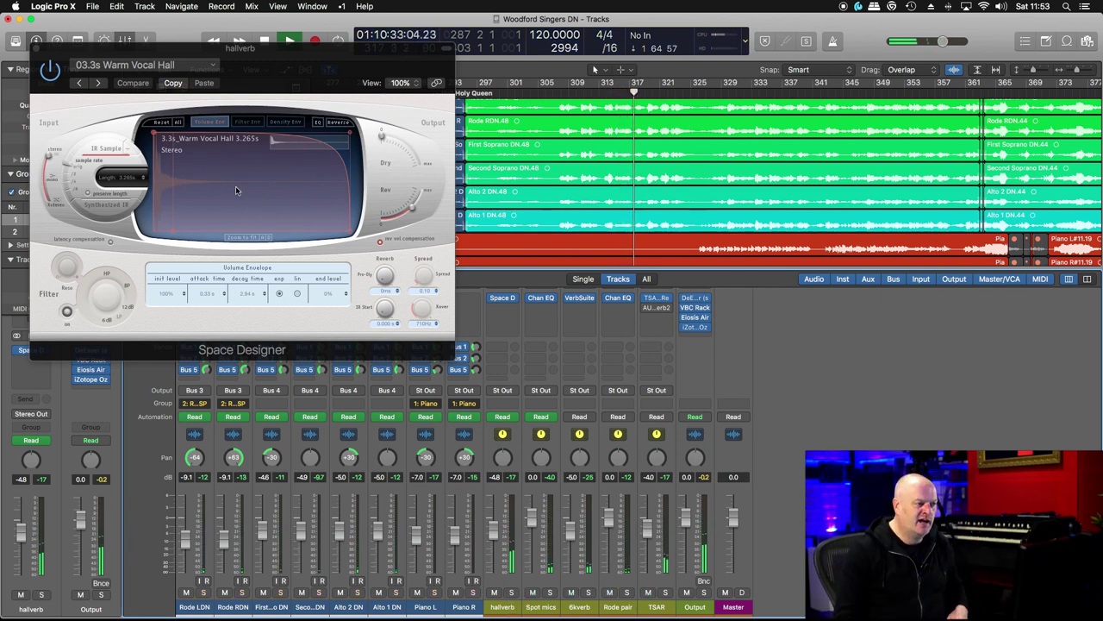
left_click(37, 47)
Inspect the TSAR-1R Reverb on the TSAR channel, audition that channel in solo, and close the plug-in.
left_click(656, 300)
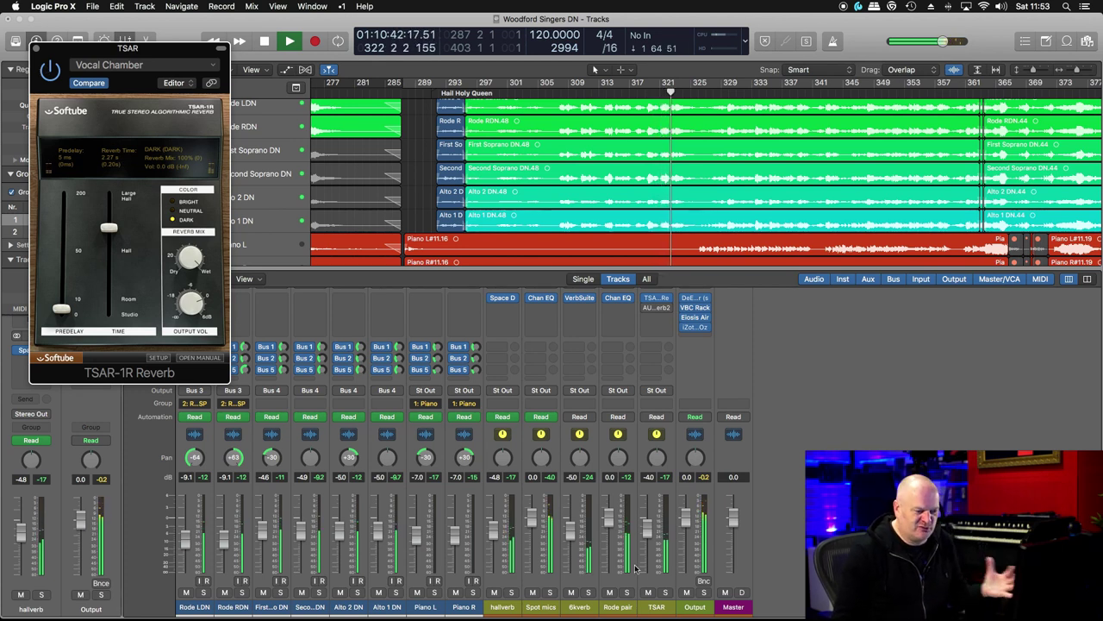
left_click(665, 592)
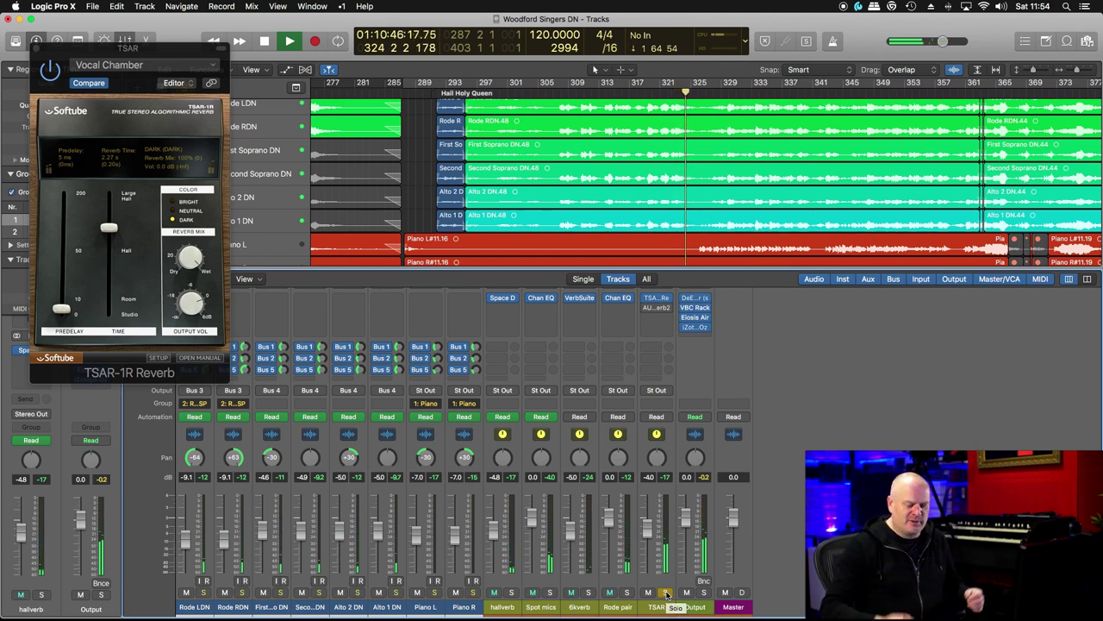
left_click(665, 592)
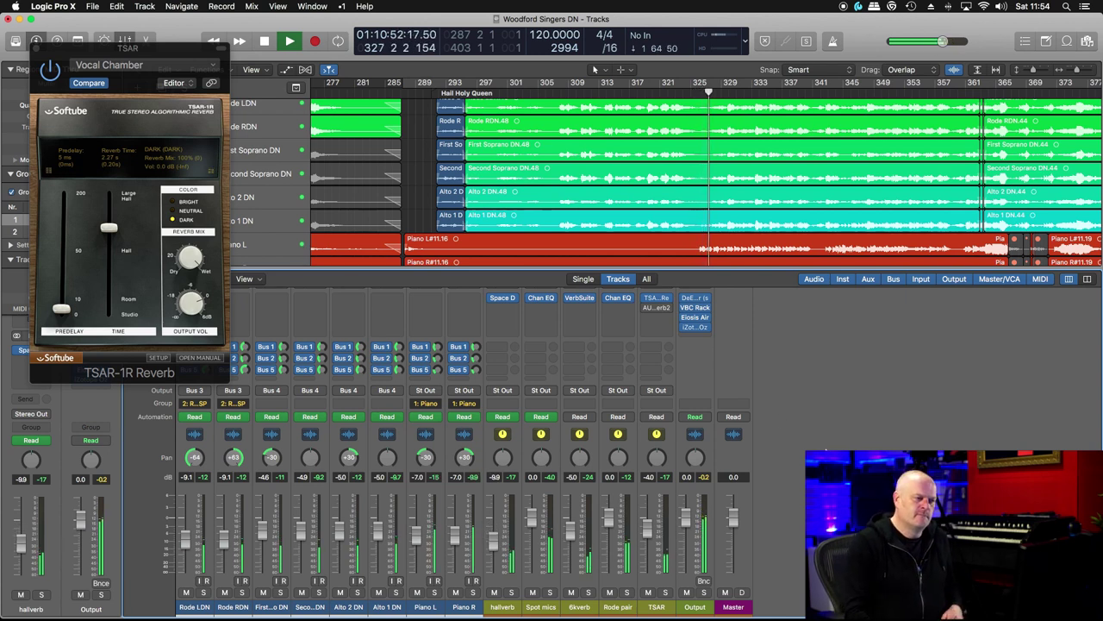
left_click(36, 49)
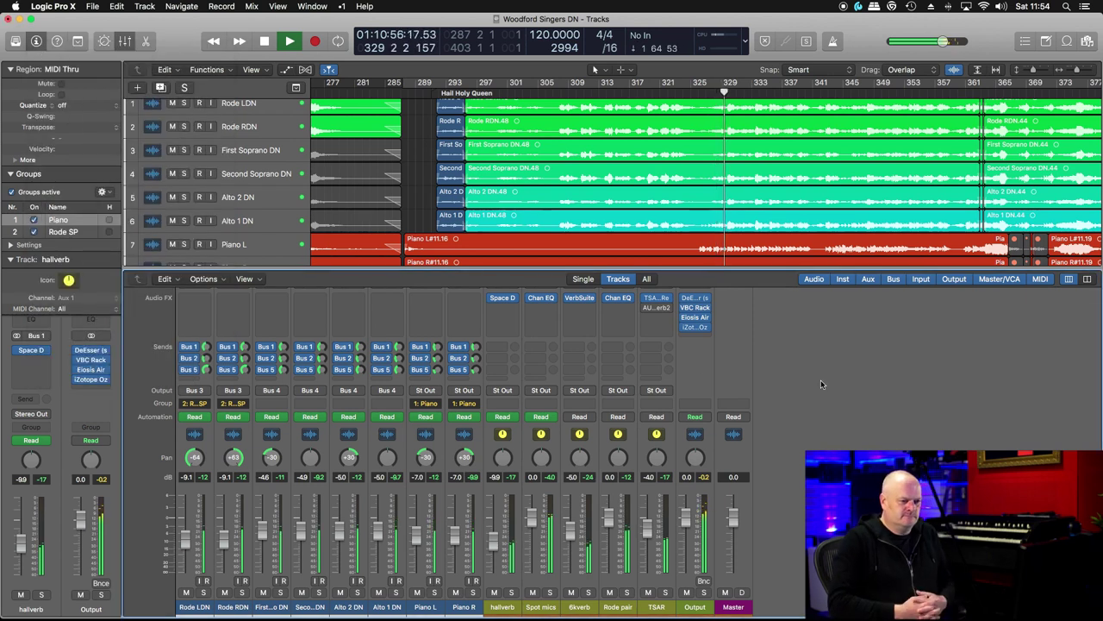